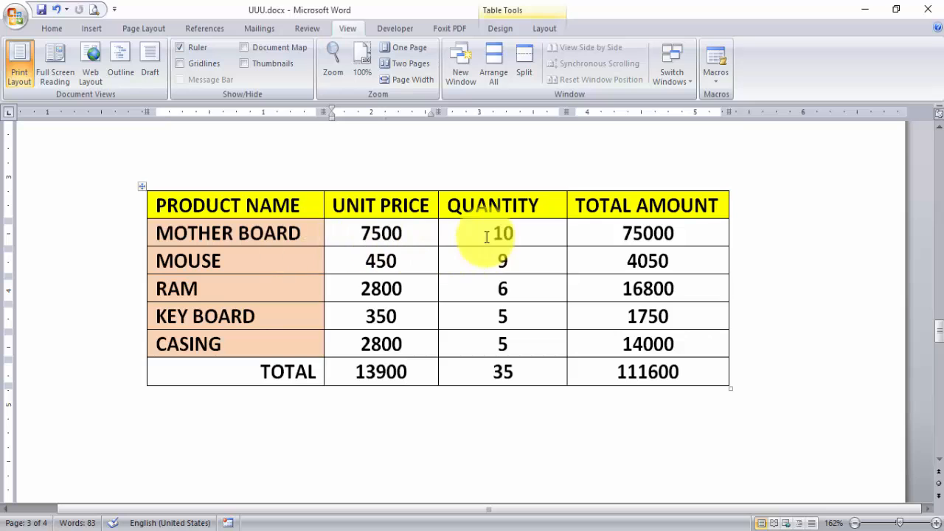
Step: Set the MOTHER BOARD quantity to 5 and update the fields for its total amount and the QUANTITY column total
{"action": "double_click", "coordinate": [485, 239]}
{"action": "type", "text": "5"}
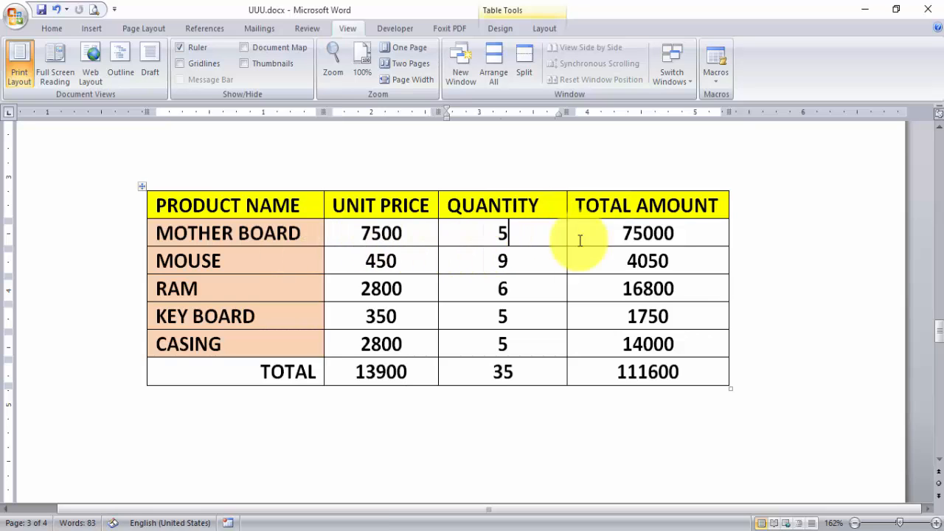
{"action": "left_click", "coordinate": [644, 233]}
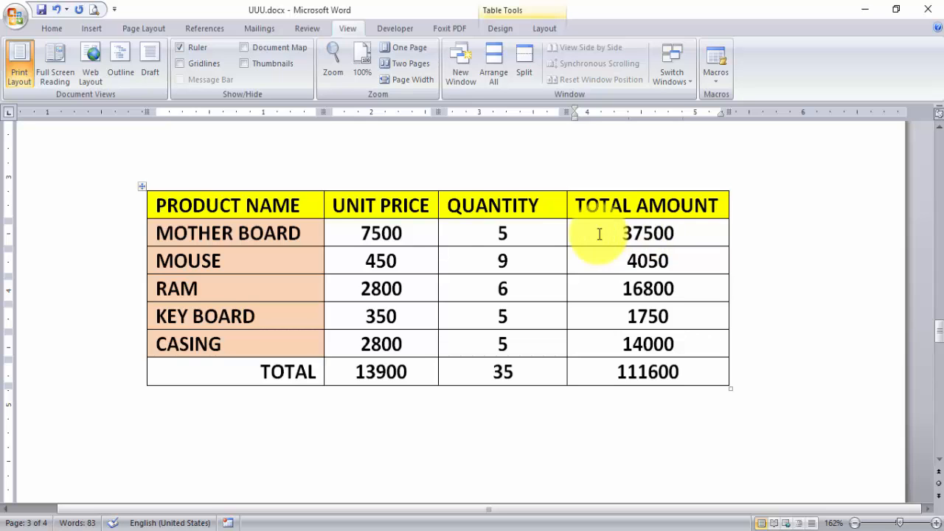
{"action": "left_click_drag", "start_coordinate": [515, 233], "coordinate": [527, 331]}
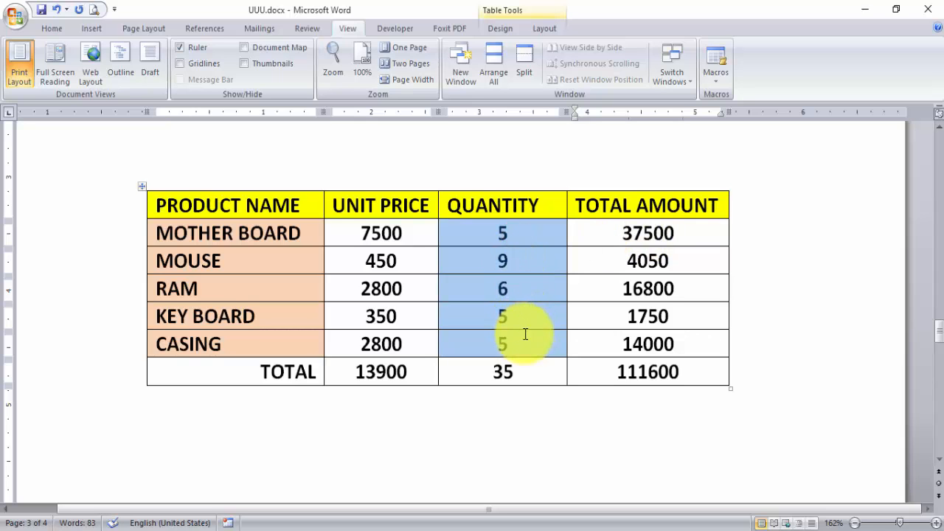
{"action": "left_click", "coordinate": [502, 372]}
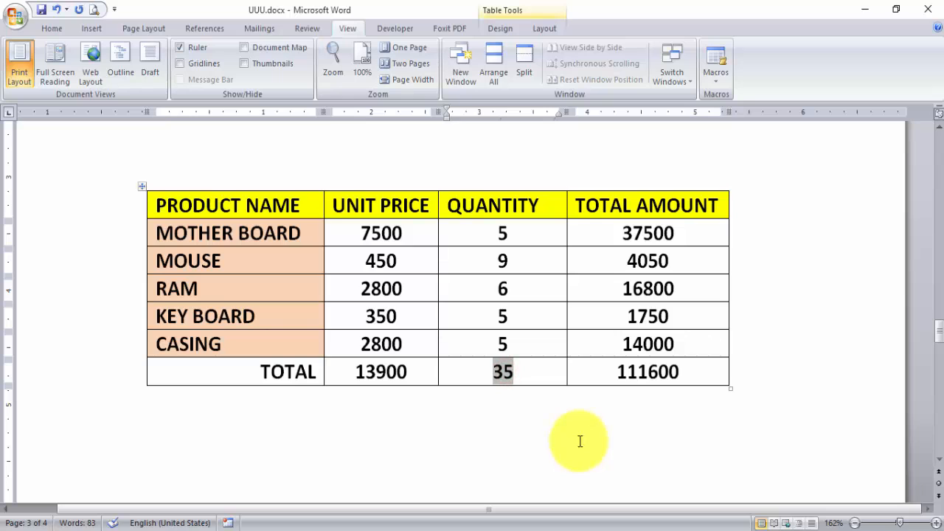
{"action": "key", "text": "F9"}
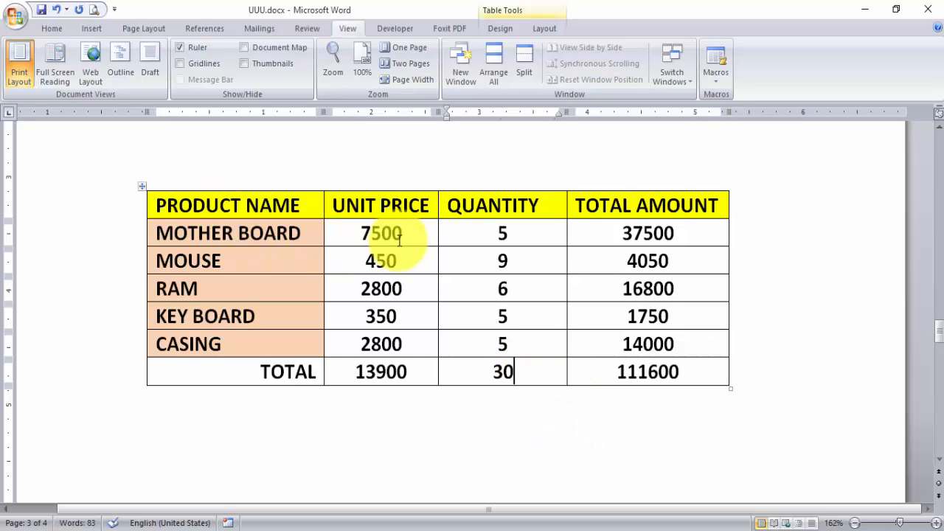
Step: Clear all values in the TOTAL AMOUNT column and the UNIT PRICE and QUANTITY totals in the bottom row
{"action": "left_click_drag", "start_coordinate": [353, 233], "coordinate": [653, 372]}
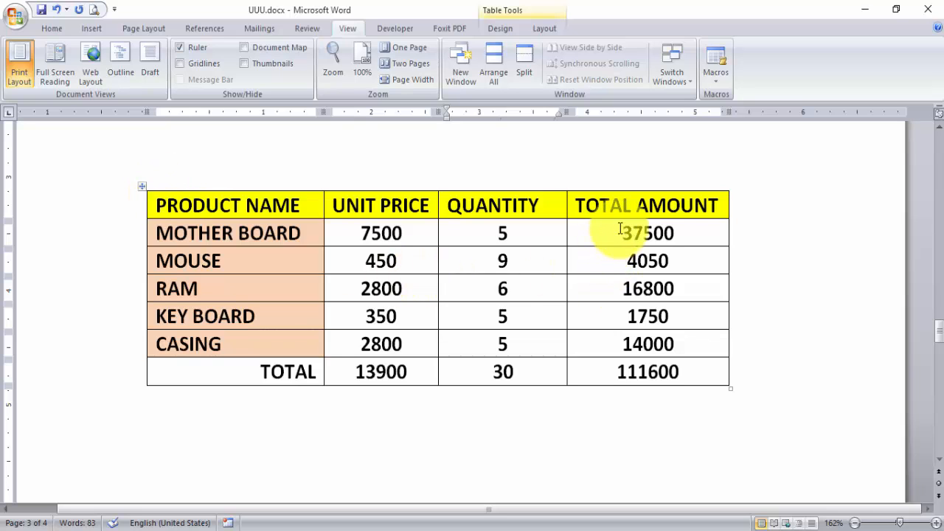
{"action": "left_click_drag", "start_coordinate": [620, 229], "coordinate": [639, 377]}
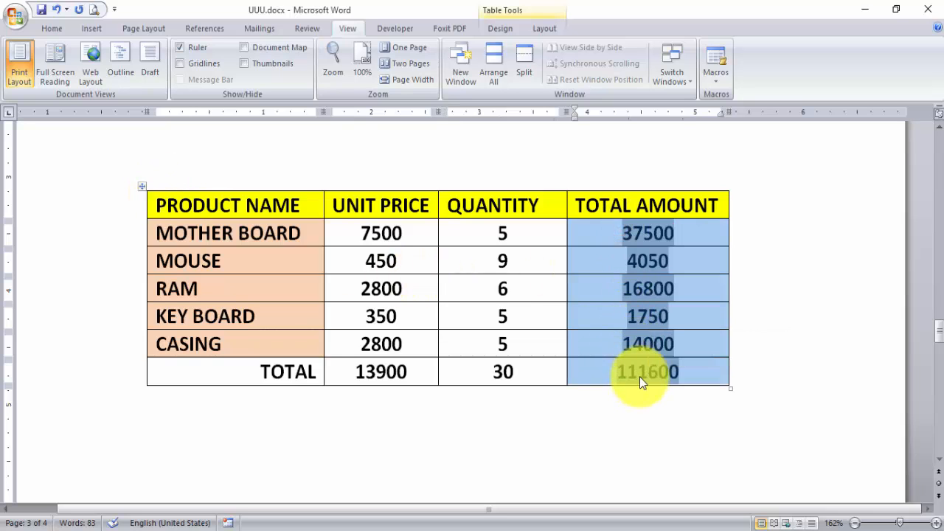
{"action": "key", "text": "Delete"}
{"action": "left_click_drag", "start_coordinate": [351, 371], "coordinate": [510, 378]}
{"action": "key", "text": "Delete"}
Step: Start a table formula in the MOTHER BOARD row's TOTAL AMOUNT cell and paste in the PRODUCT function
{"action": "left_click", "coordinate": [649, 234]}
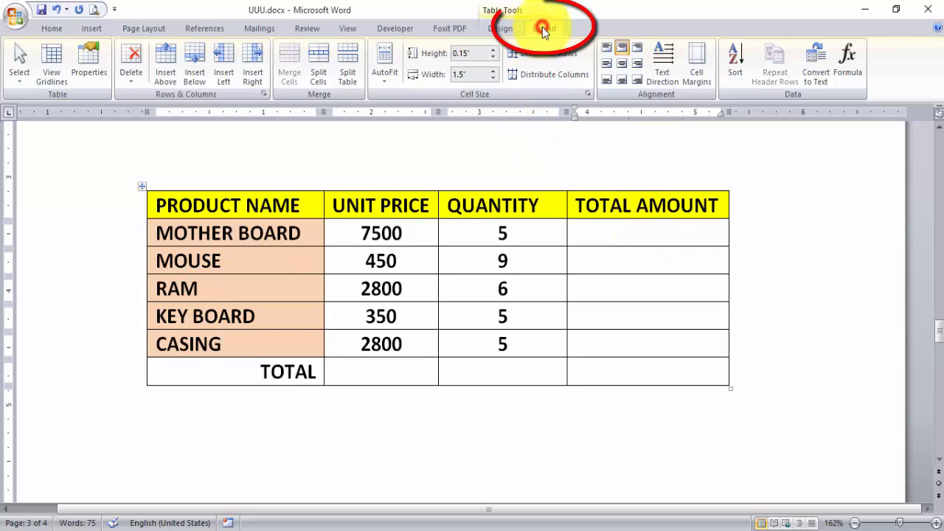
{"action": "left_click", "coordinate": [850, 65]}
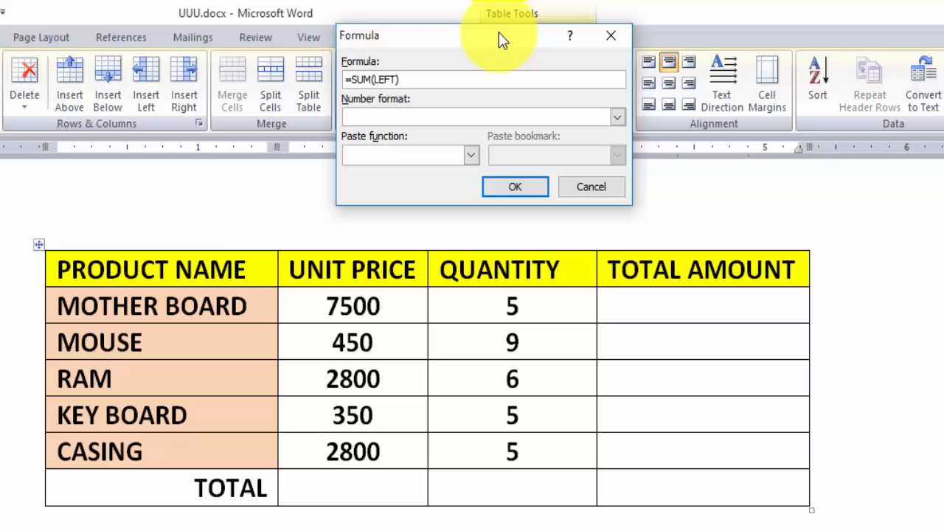
{"action": "left_click_drag", "start_coordinate": [499, 37], "coordinate": [502, 73]}
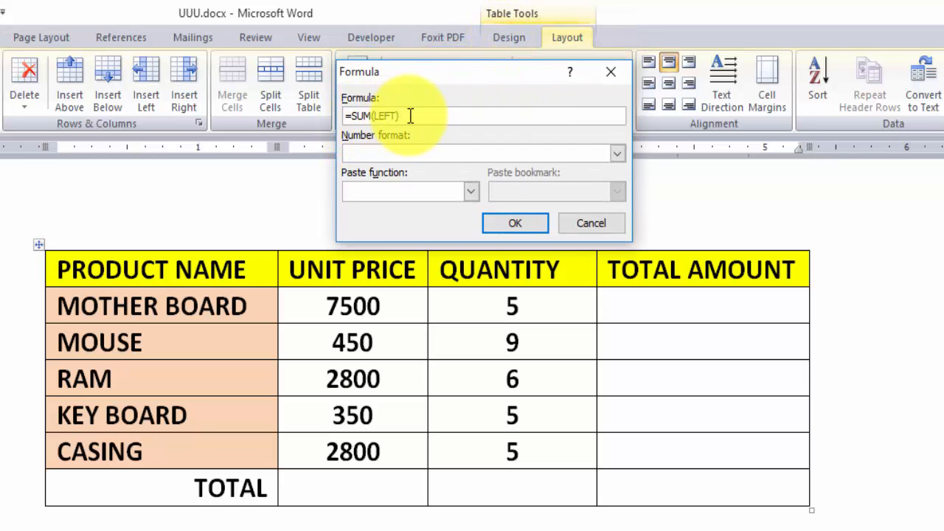
{"action": "left_click", "coordinate": [472, 192]}
{"action": "left_click_drag", "start_coordinate": [472, 234], "coordinate": [472, 258]}
{"action": "left_click", "coordinate": [382, 269]}
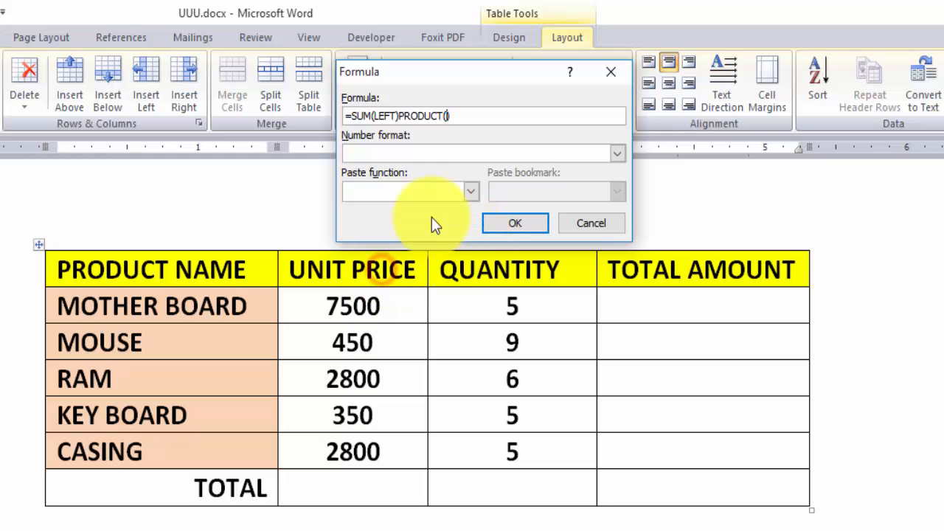
Step: Remove SUM(LEFT) from the formula and insert the PRODUCT of the cells to the left as the MOTHER BOARD total amount
{"action": "left_click", "coordinate": [399, 116]}
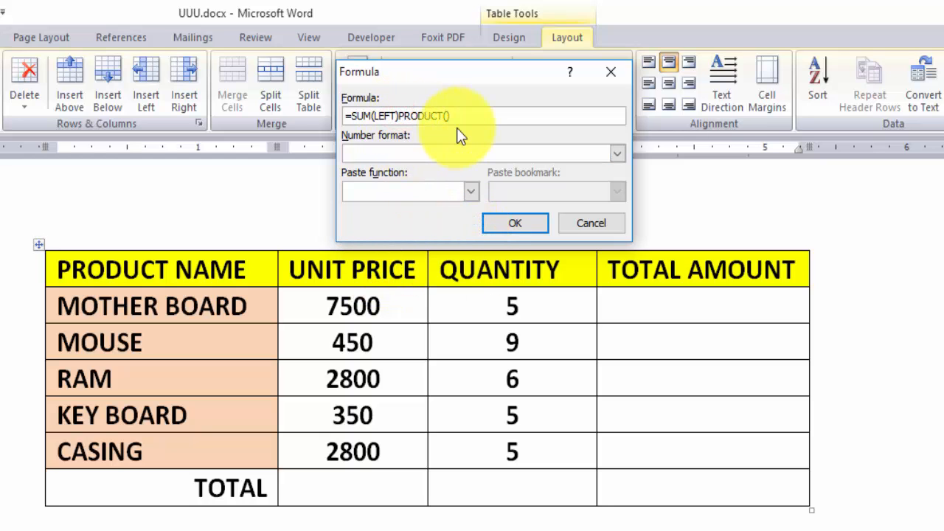
{"action": "key", "text": "BackSpace"}
{"action": "key", "text": "BackSpace"}
{"action": "key", "text": "BackSpace"}
{"action": "key", "text": "BackSpace"}
{"action": "key", "text": "BackSpace"}
{"action": "key", "text": "BackSpace"}
{"action": "key", "text": "BackSpace"}
{"action": "key", "text": "BackSpace"}
{"action": "key", "text": "BackSpace"}
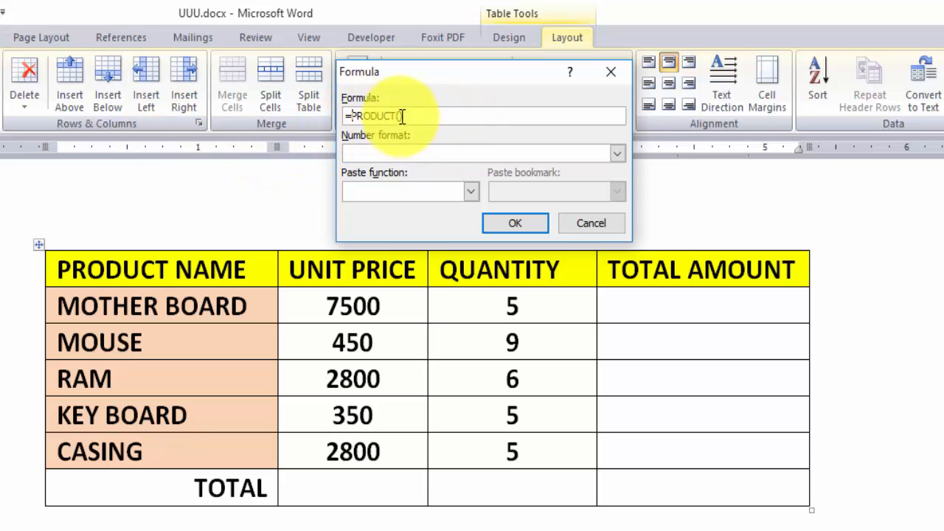
{"action": "left_click", "coordinate": [532, 302]}
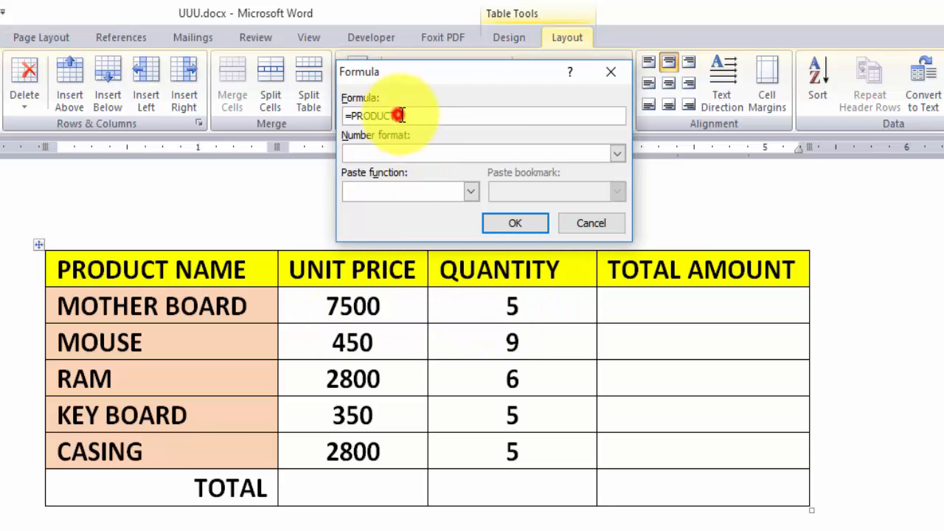
{"action": "left_click", "coordinate": [519, 222]}
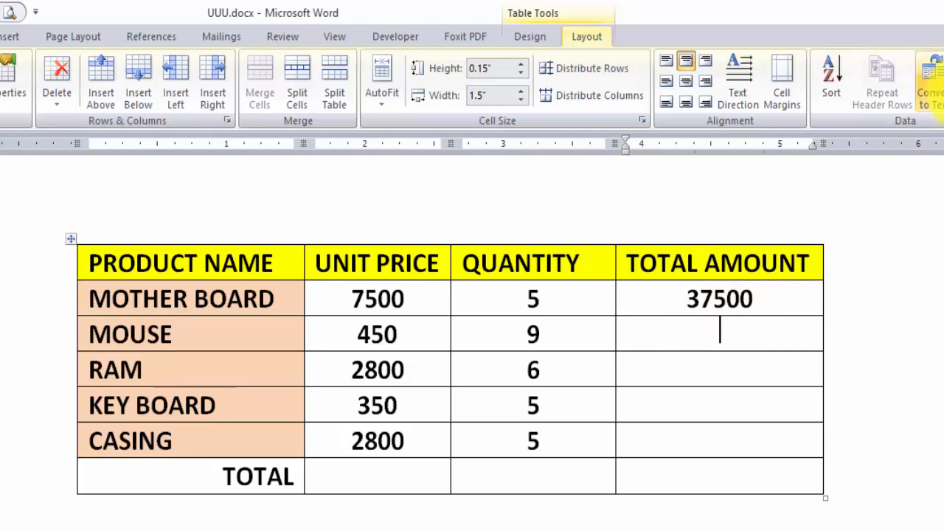
Step: Insert the formula =PRODUCT(left) in the MOUSE row's TOTAL AMOUNT cell
{"action": "left_click", "coordinate": [942, 70]}
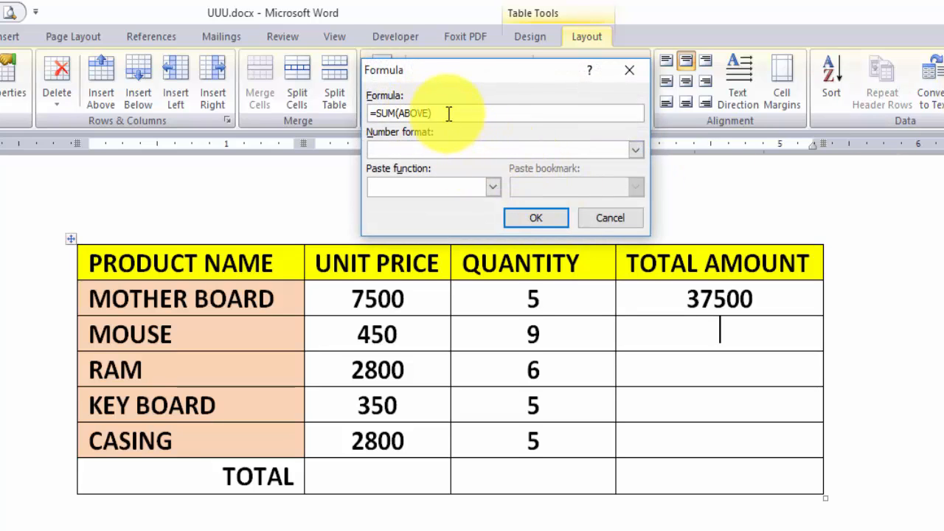
{"action": "key", "text": "BackSpace"}
{"action": "key", "text": "BackSpace"}
{"action": "key", "text": "BackSpace"}
{"action": "key", "text": "BackSpace"}
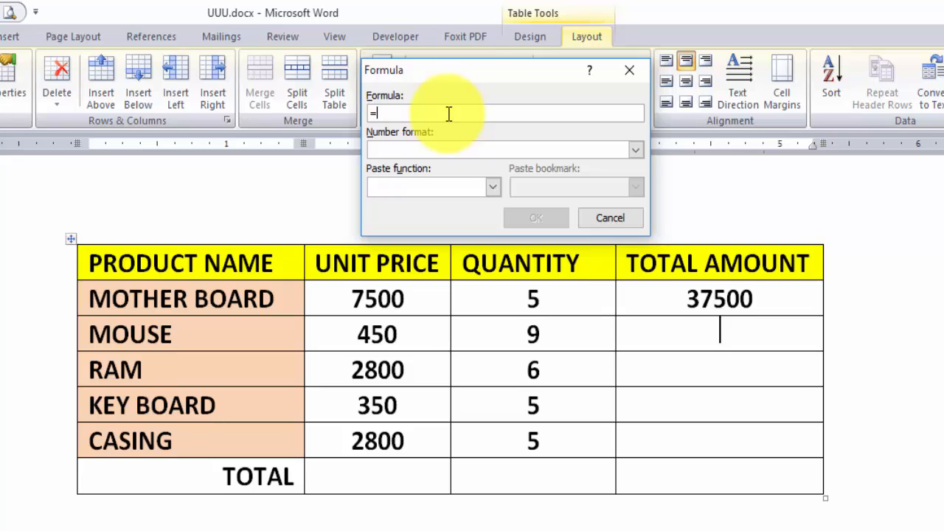
{"action": "left_click", "coordinate": [489, 188]}
{"action": "scroll", "coordinate": [433, 264], "scroll_direction": "down", "scroll_amount": 2}
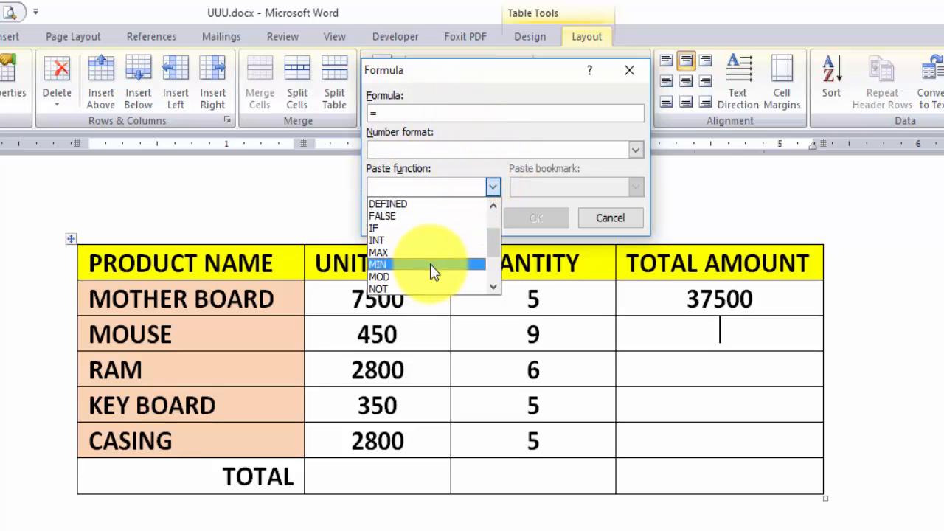
{"action": "left_click", "coordinate": [413, 277]}
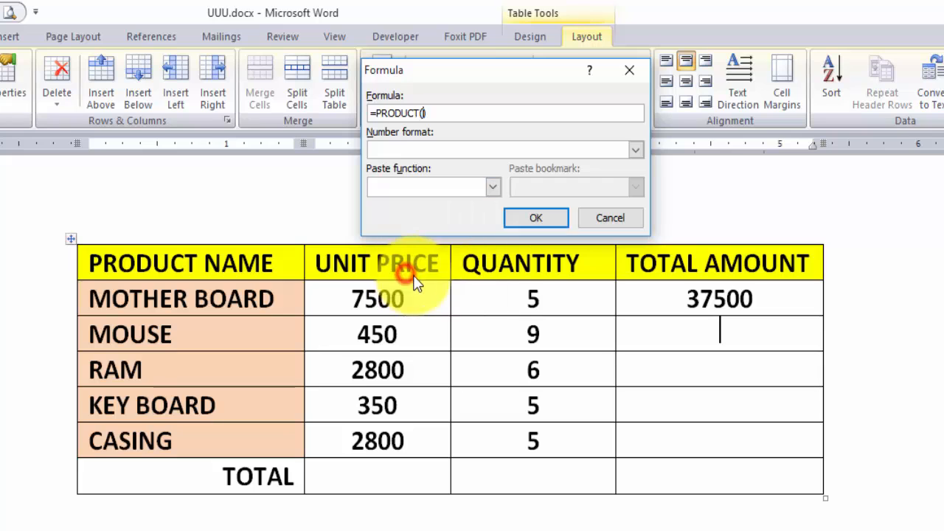
{"action": "left_click", "coordinate": [423, 113]}
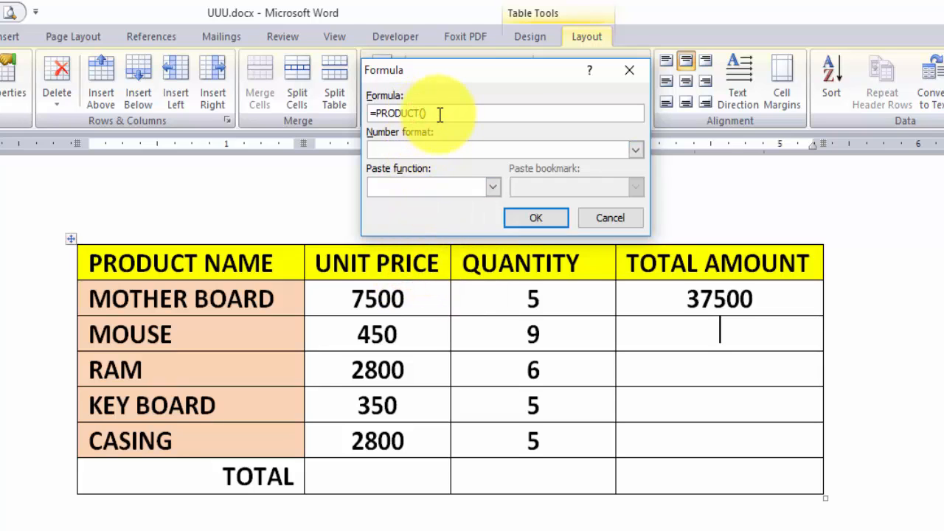
{"action": "type", "text": "left"}
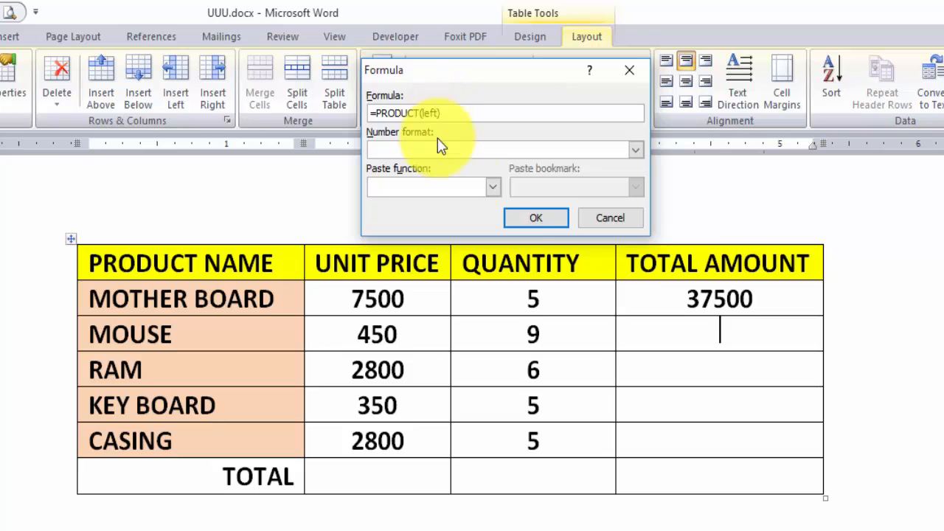
{"action": "left_click", "coordinate": [537, 218]}
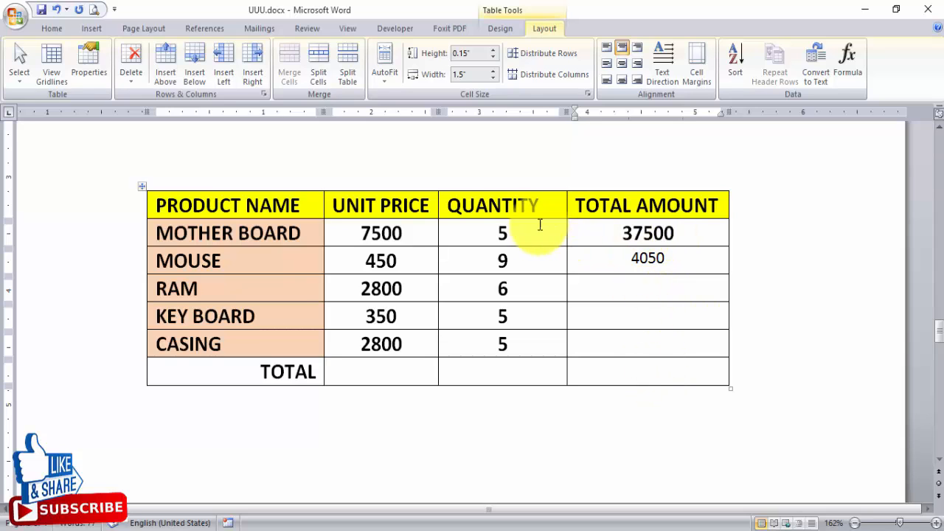
Step: Copy the MOTHER BOARD total amount formula into the TOTAL AMOUNT cells of the RAM, KEY BOARD and CASING rows
{"action": "left_click_drag", "start_coordinate": [683, 234], "coordinate": [619, 235]}
{"action": "key", "text": "ctrl+c"}
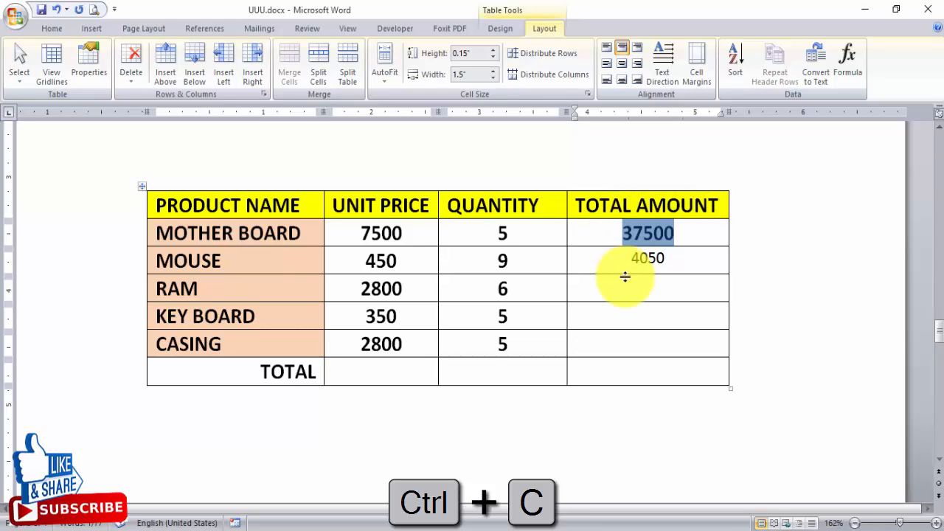
{"action": "left_click_drag", "start_coordinate": [627, 290], "coordinate": [629, 342]}
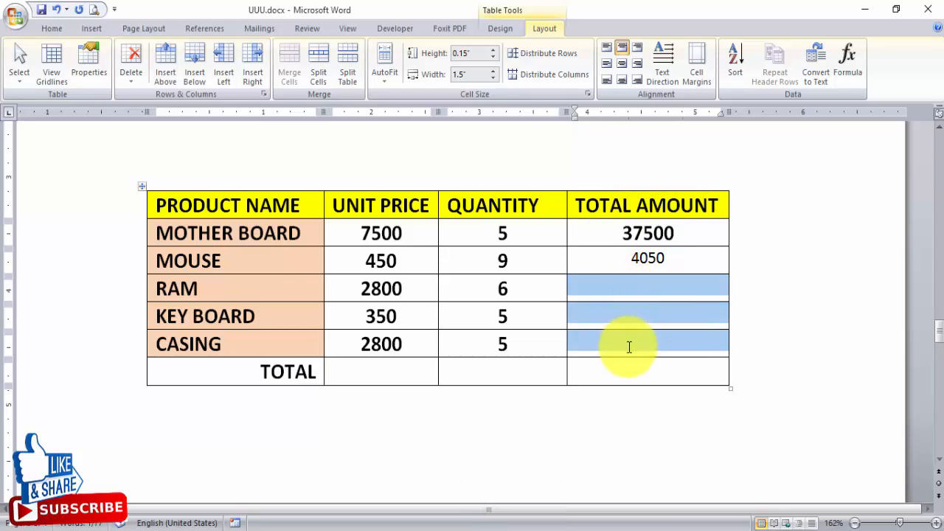
{"action": "key", "text": "ctrl+v"}
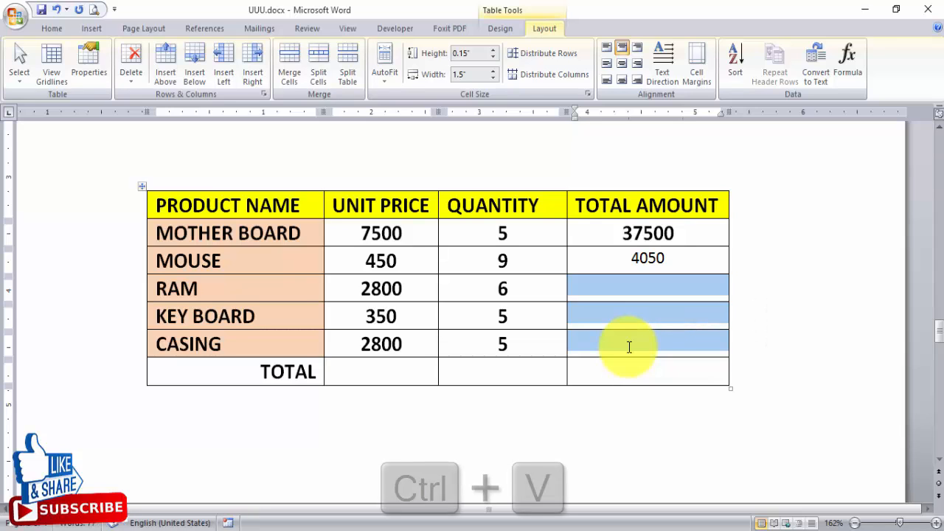
Step: Update the copied formula fields in the RAM, KEY BOARD and CASING rows so they recalculate
{"action": "left_click", "coordinate": [598, 288]}
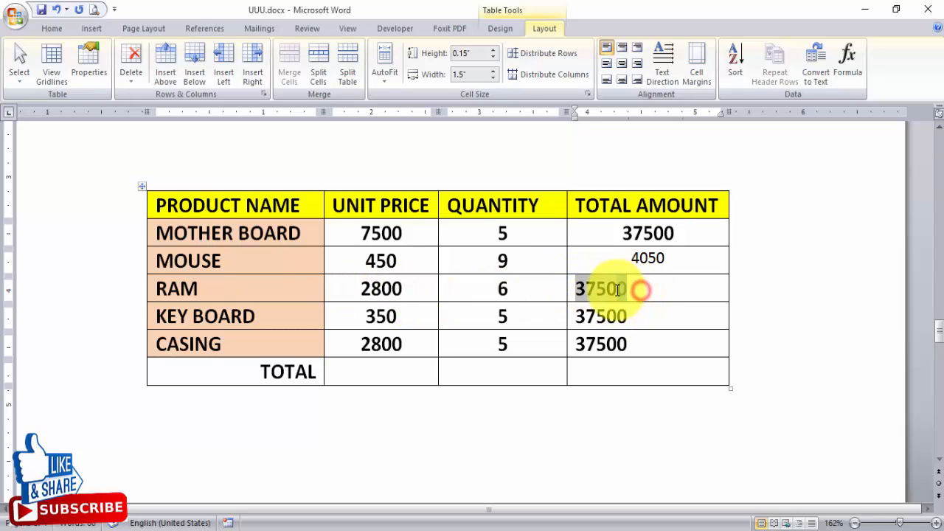
{"action": "left_click_drag", "start_coordinate": [642, 289], "coordinate": [575, 341]}
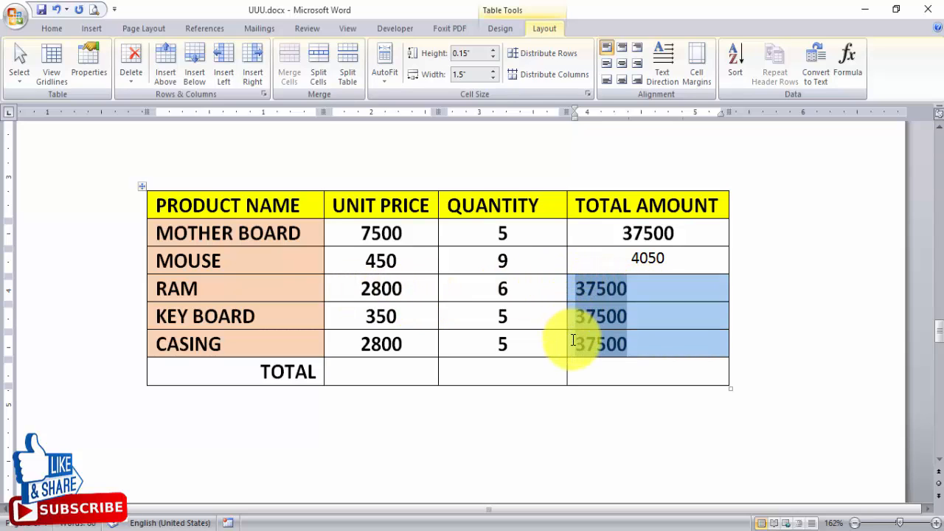
{"action": "key", "text": "F9"}
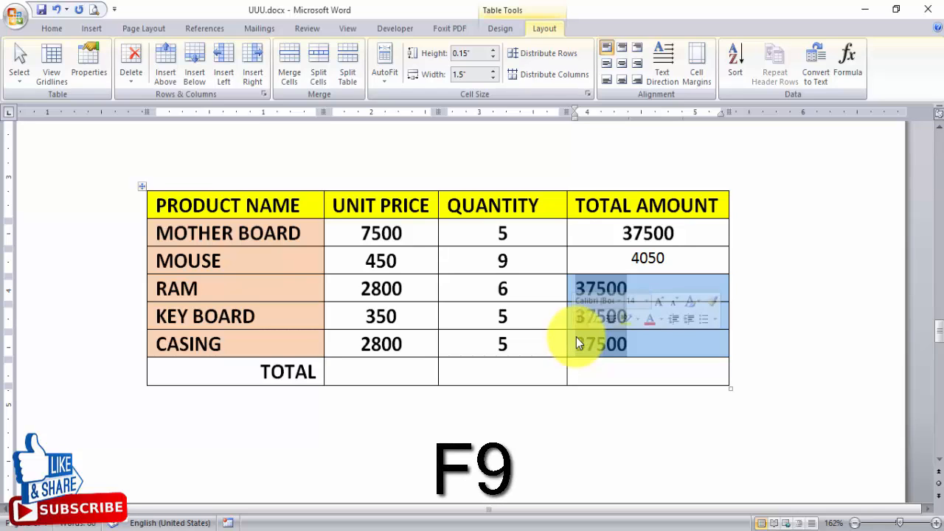
{"action": "key", "text": "F9"}
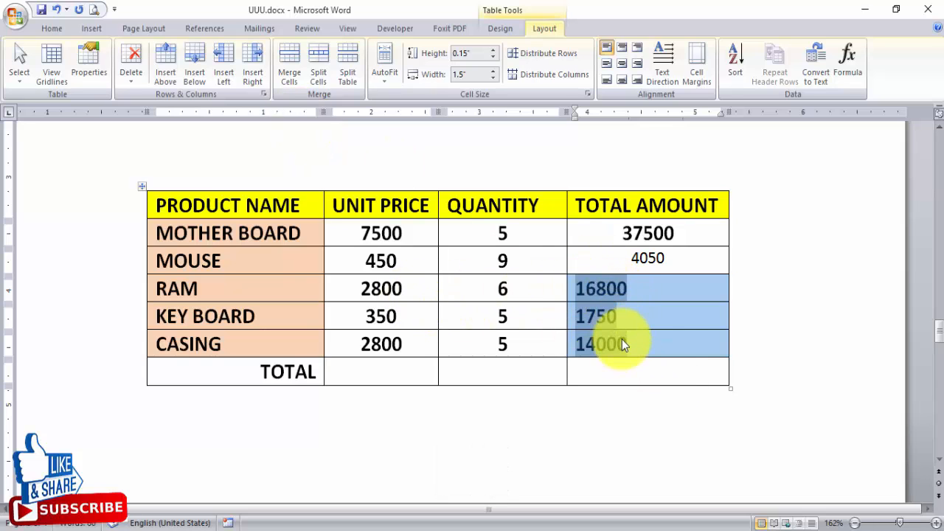
Step: Center the total amounts in the RAM, KEY BOARD and CASING rows
{"action": "left_click", "coordinate": [52, 28]}
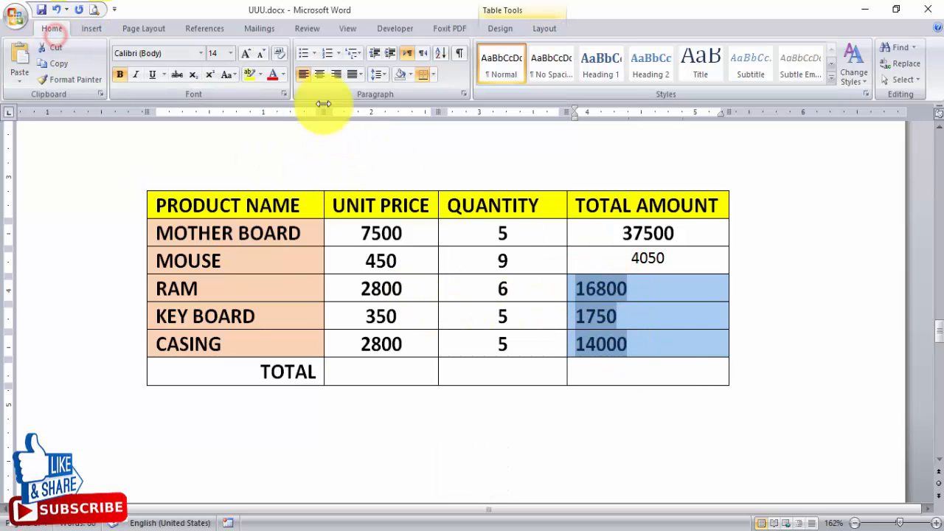
{"action": "left_click", "coordinate": [320, 74]}
{"action": "left_click", "coordinate": [633, 317]}
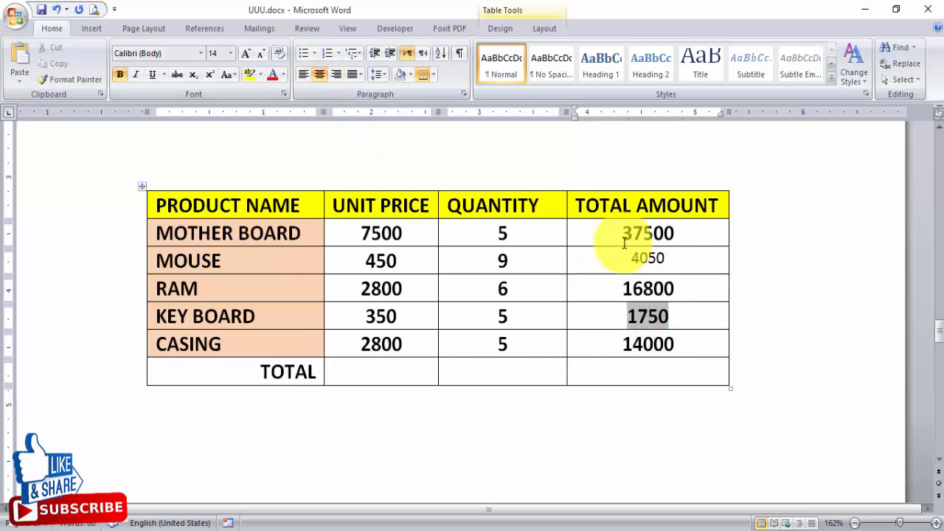
Step: Insert the formula =SUM(ABOVE) in the TOTAL row's UNIT PRICE cell
{"action": "left_click", "coordinate": [637, 369]}
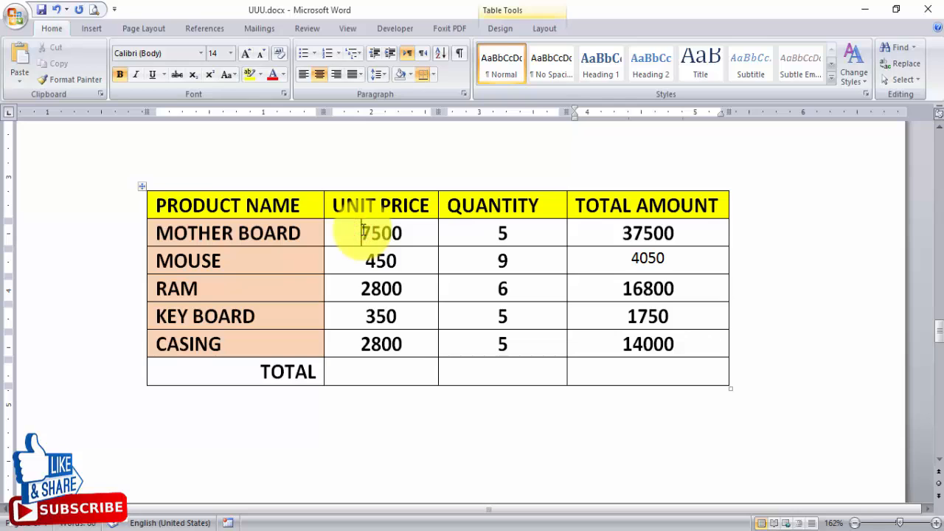
{"action": "left_click_drag", "start_coordinate": [361, 233], "coordinate": [380, 289]}
{"action": "left_click", "coordinate": [378, 374]}
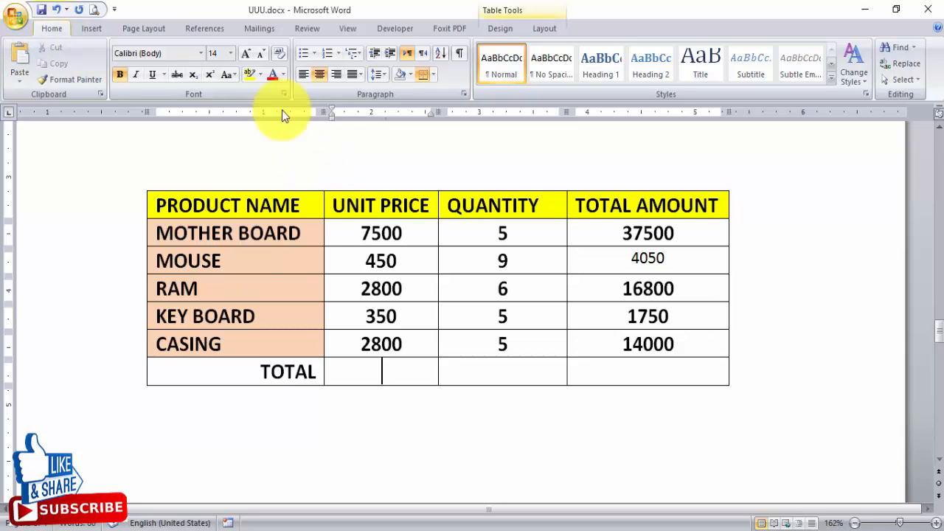
{"action": "left_click", "coordinate": [545, 29]}
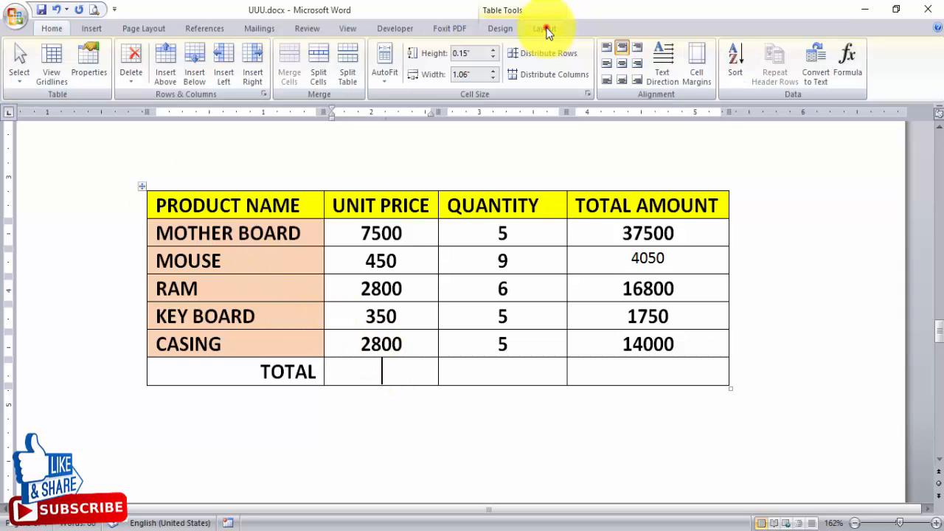
{"action": "left_click", "coordinate": [849, 67]}
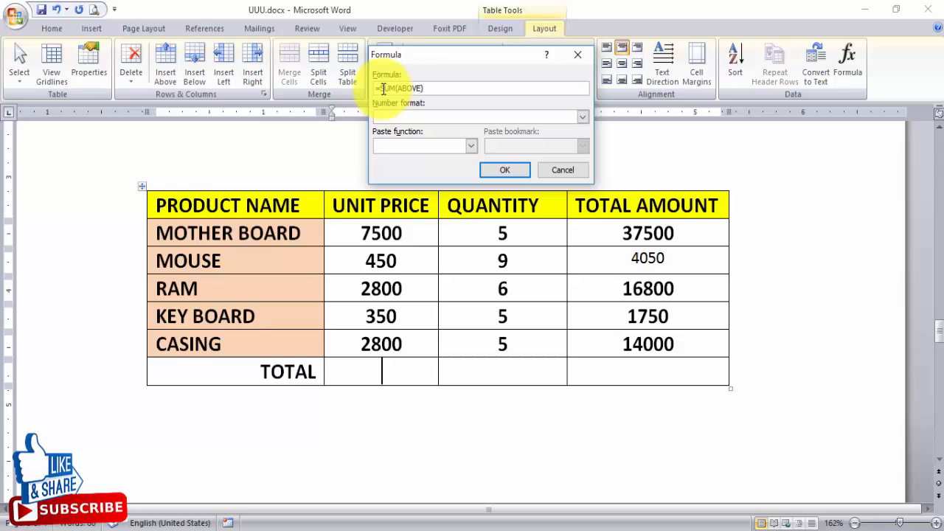
{"action": "left_click_drag", "start_coordinate": [430, 87], "coordinate": [384, 90]}
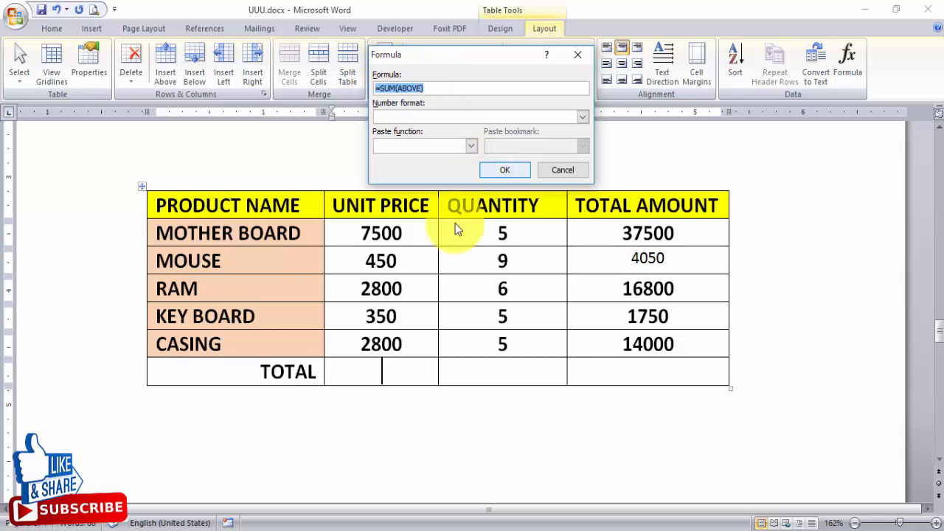
{"action": "left_click", "coordinate": [503, 171]}
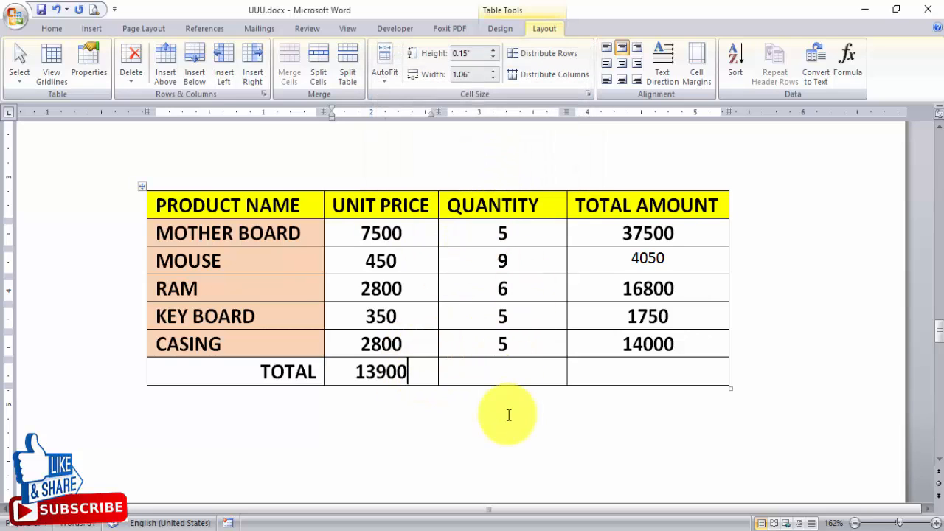
Step: Insert the formula =SUM(ABOVE) in the TOTAL row's QUANTITY cell
{"action": "left_click", "coordinate": [502, 373]}
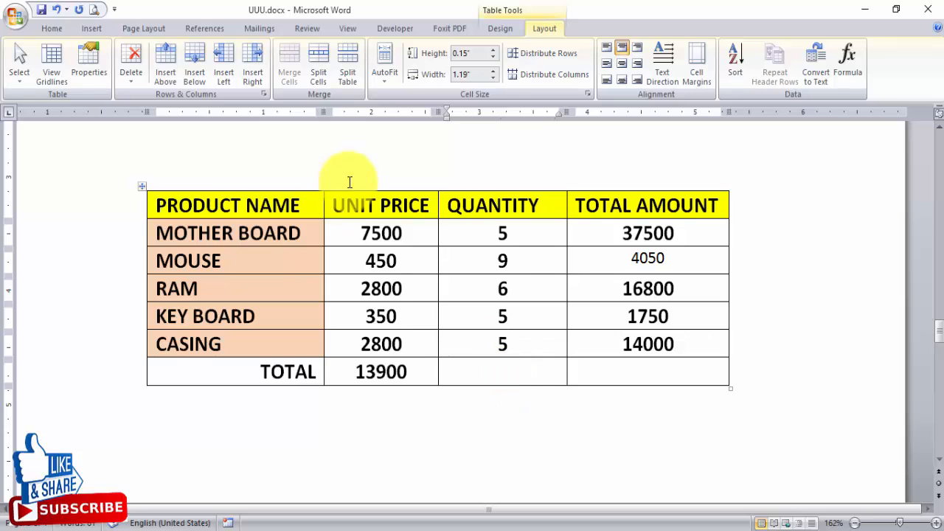
{"action": "left_click", "coordinate": [854, 70]}
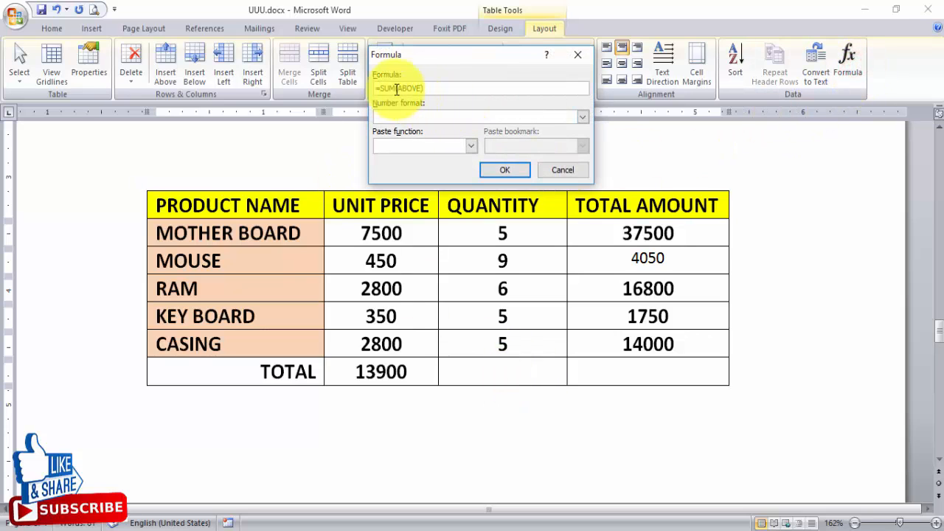
{"action": "left_click", "coordinate": [508, 171]}
Step: Insert the formula =SUM(ABOVE) in the TOTAL row's TOTAL AMOUNT cell
{"action": "left_click", "coordinate": [657, 235]}
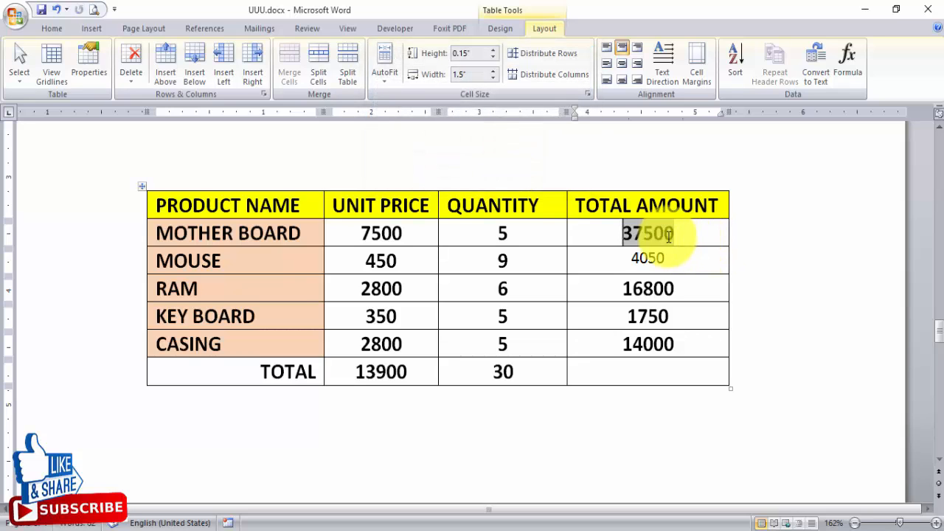
{"action": "left_click", "coordinate": [648, 373]}
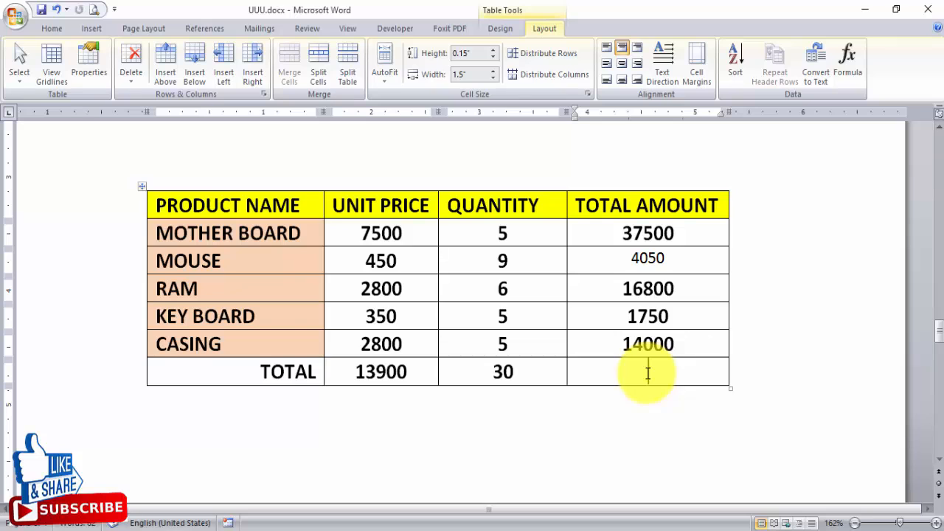
{"action": "left_click", "coordinate": [845, 66]}
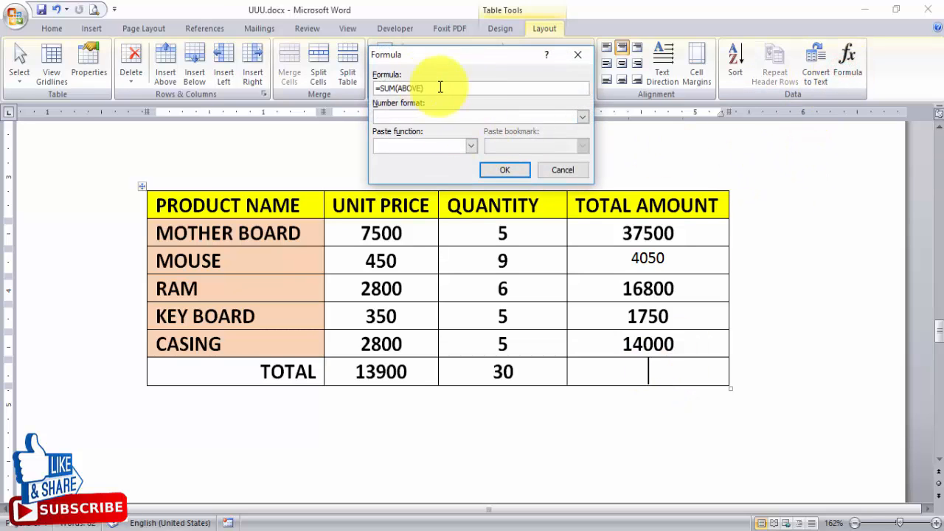
{"action": "left_click", "coordinate": [505, 170]}
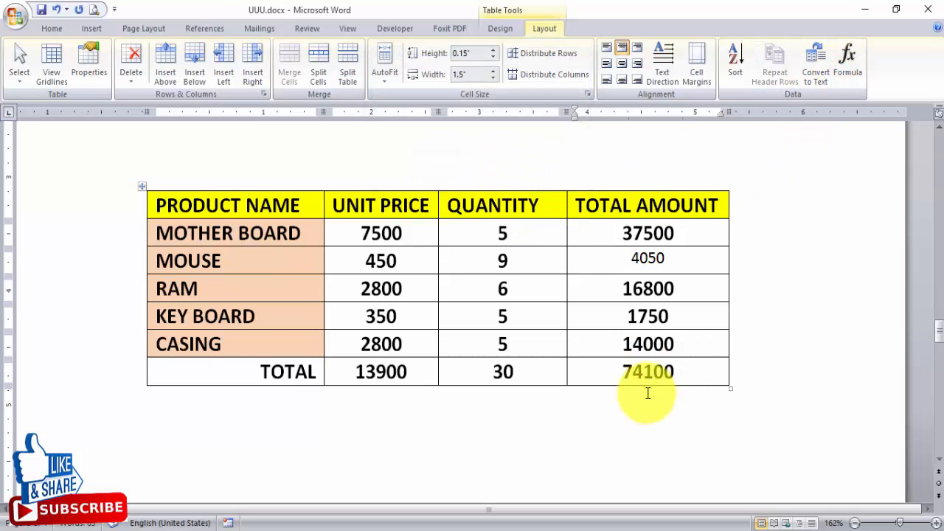